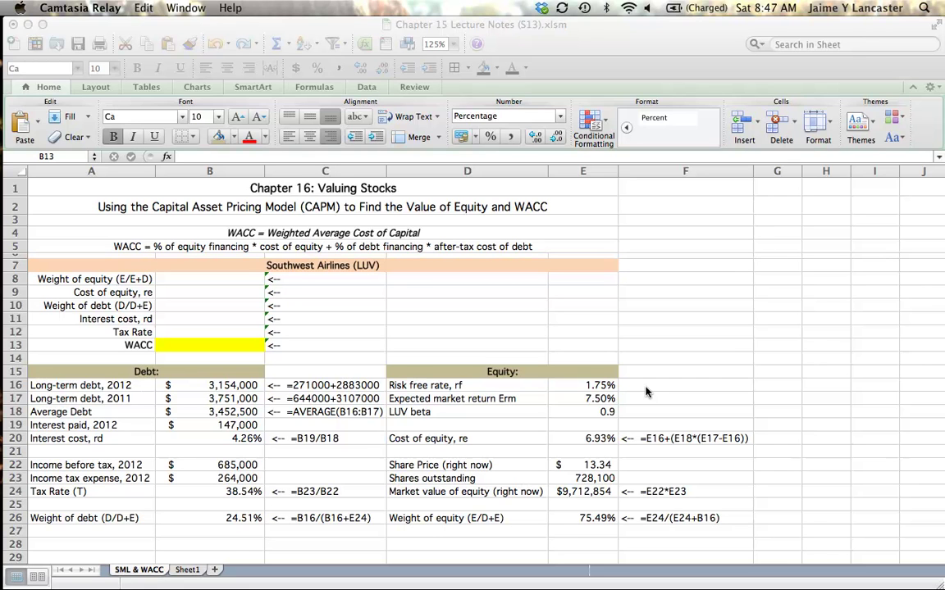
Examine the Southwest Airlines interest cost, tax rate, weight of debt, cost of equity and weight of equity formulas
left_click(346, 267)
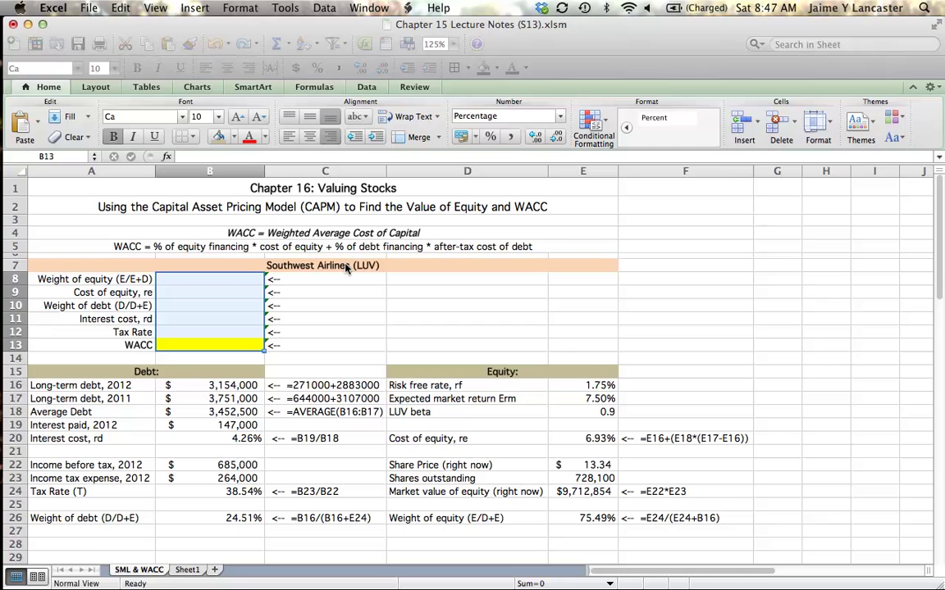
left_click(346, 268)
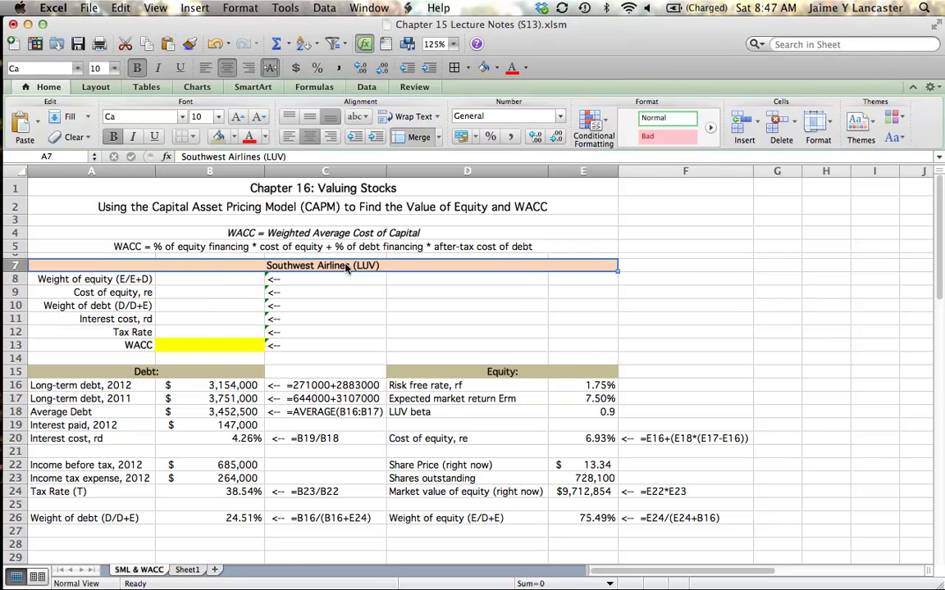
left_click(230, 439)
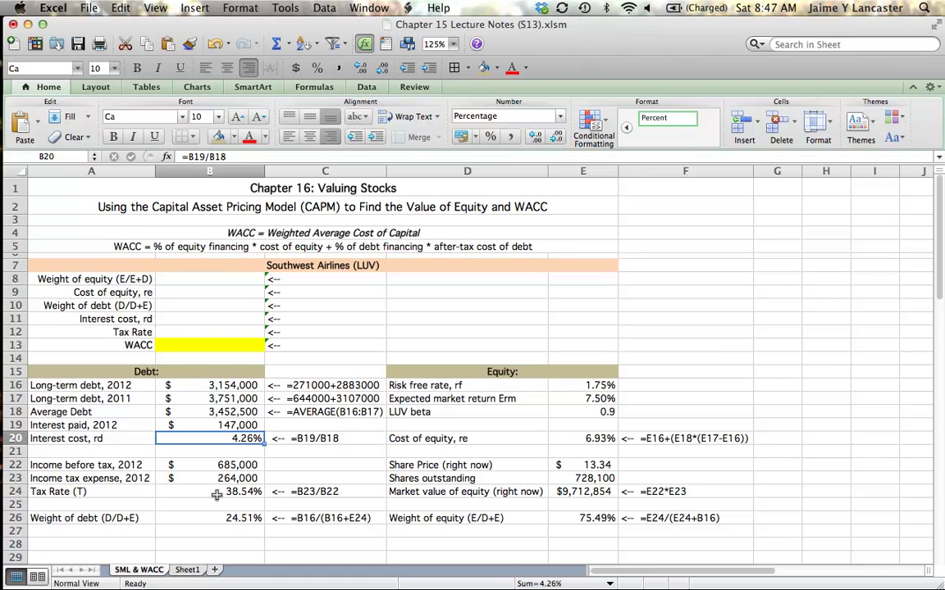
left_click(197, 492)
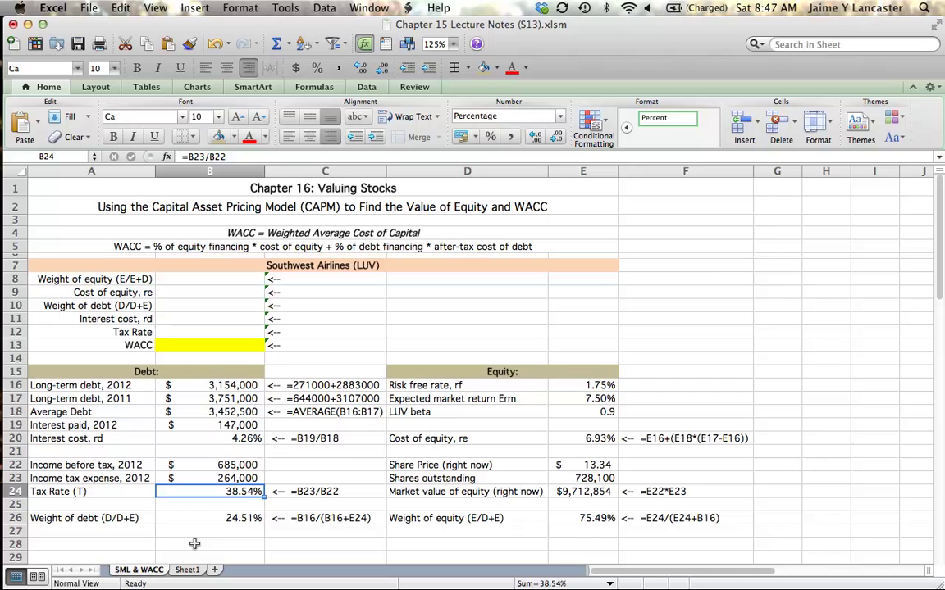
left_click(211, 518)
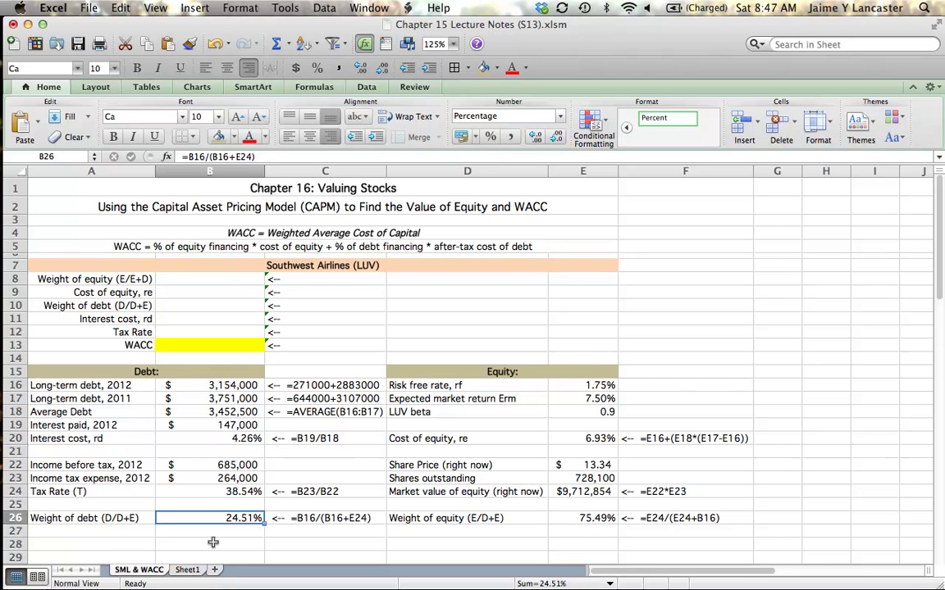
left_click(583, 440)
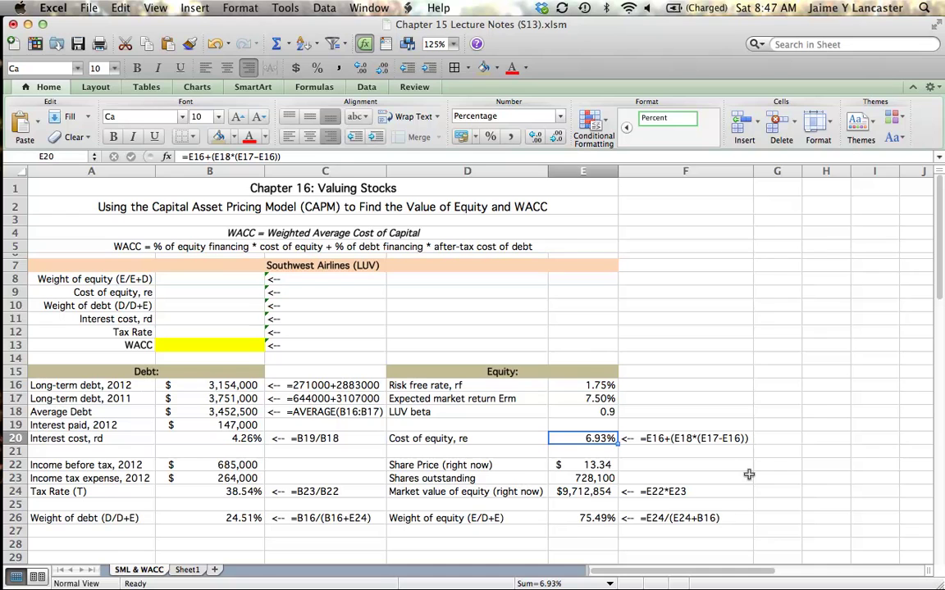
left_click(607, 518)
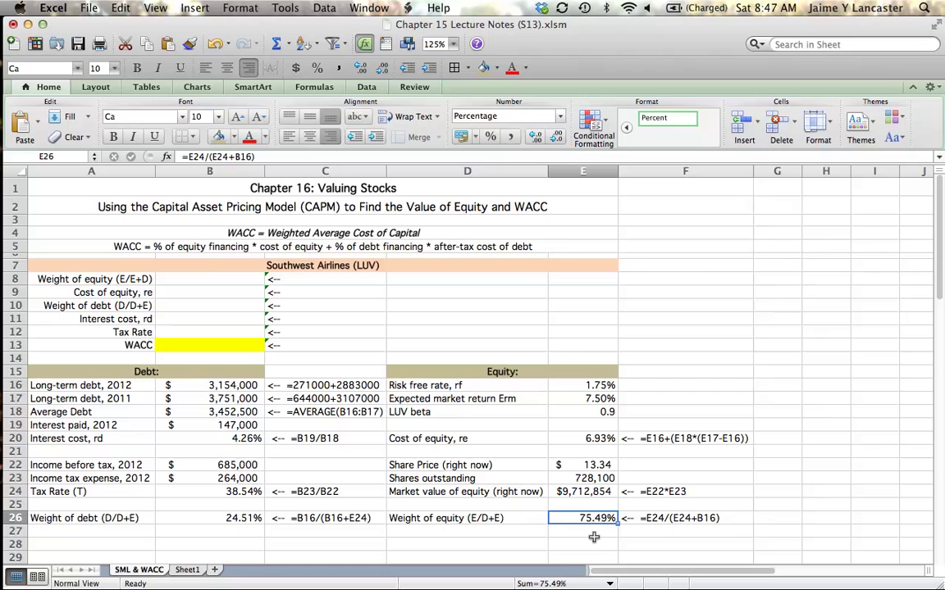
Link the weight of equity in B8 to E26 and the cost of equity in B9 to E20
left_click(202, 277)
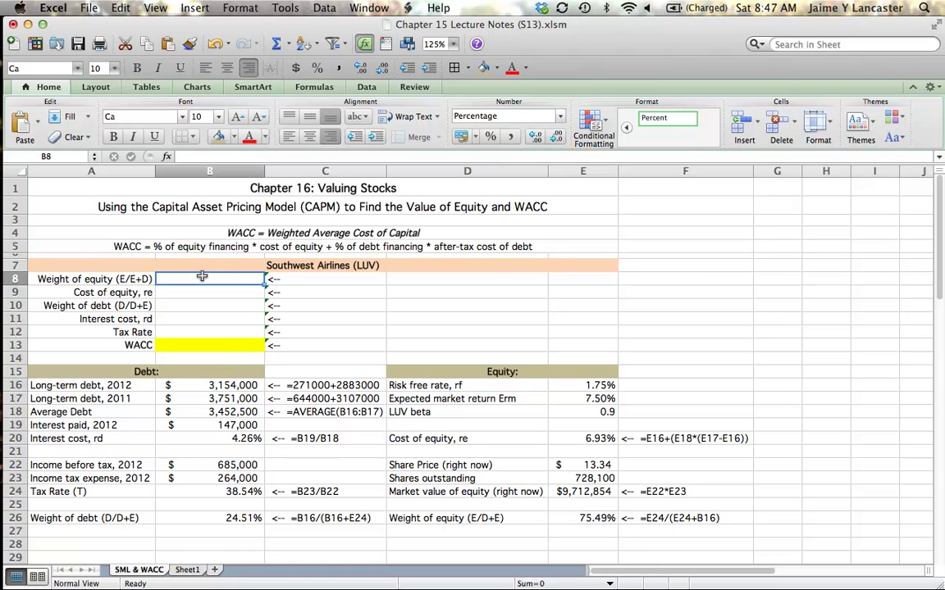
type("=")
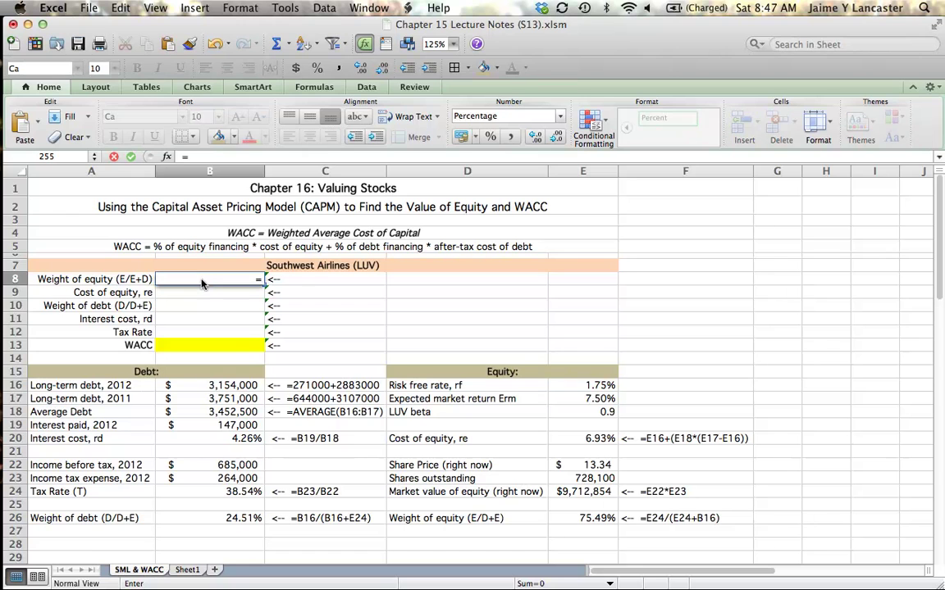
left_click(586, 518)
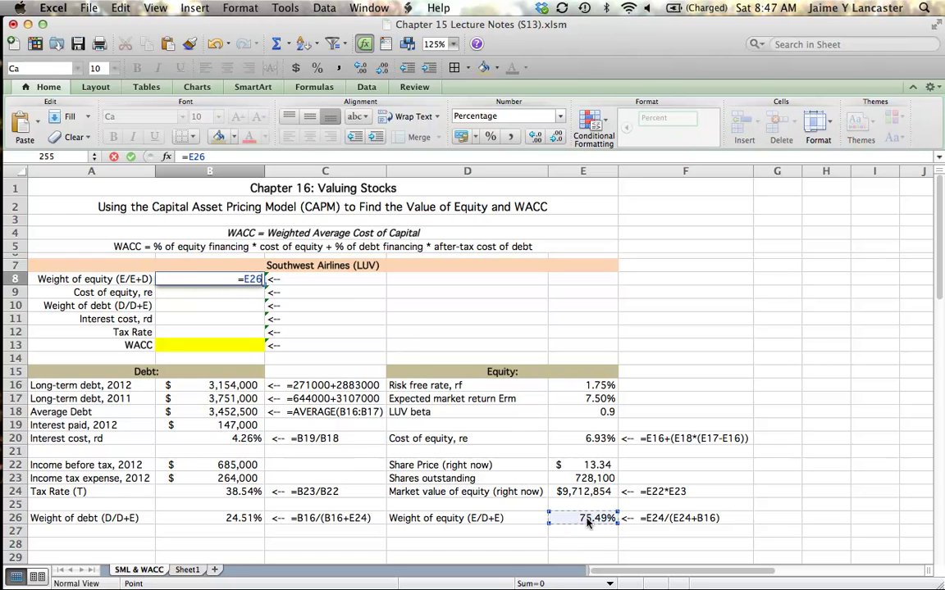
key("Return")
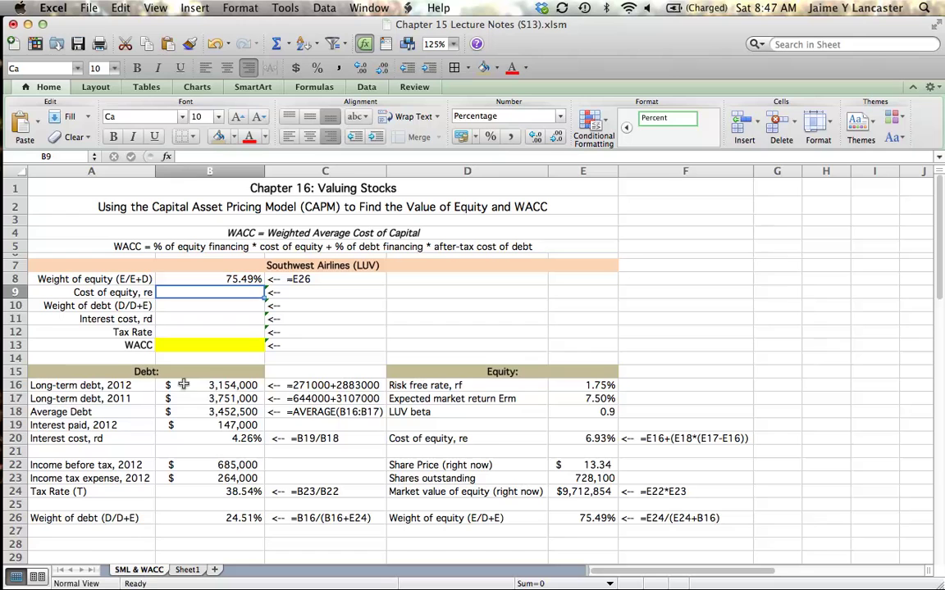
type("=")
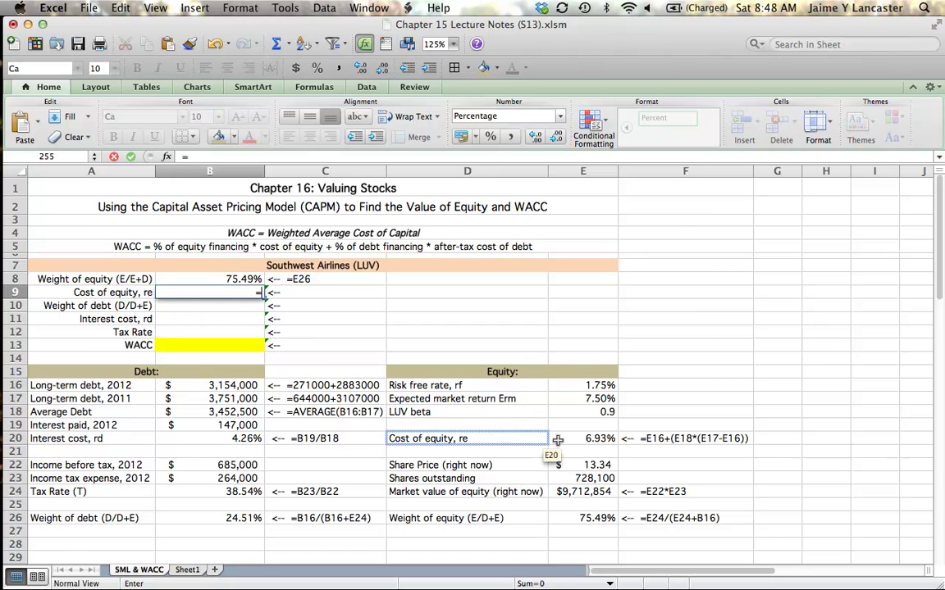
left_click(587, 441)
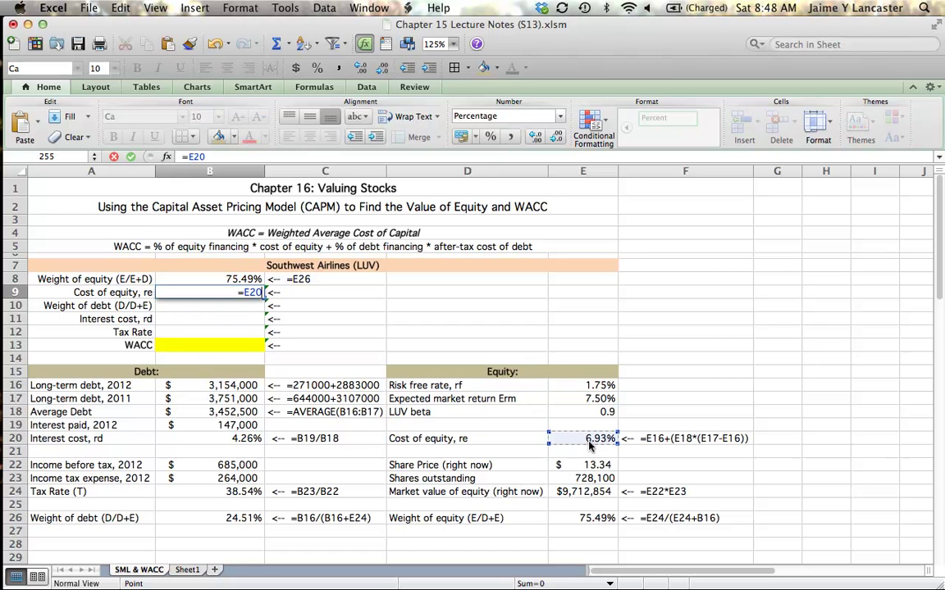
key("Return")
Link the weight of debt in B10 to B26 and the interest cost in B11 to B20
type("=")
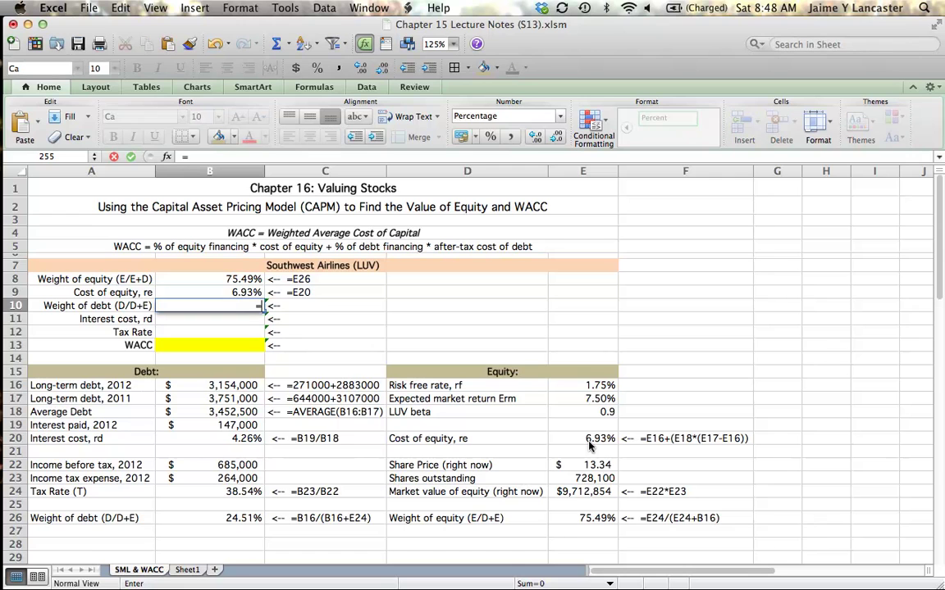
left_click(210, 518)
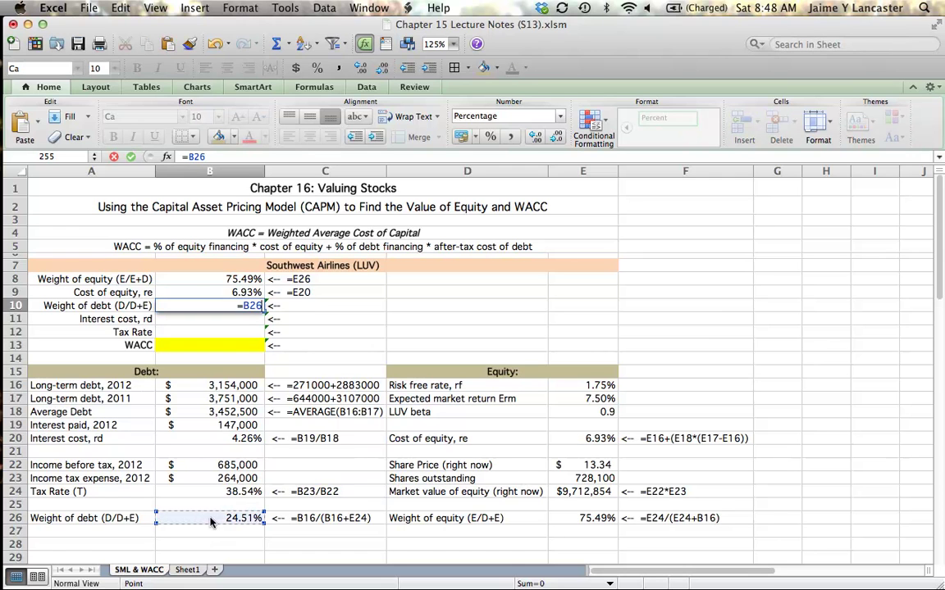
key("Return")
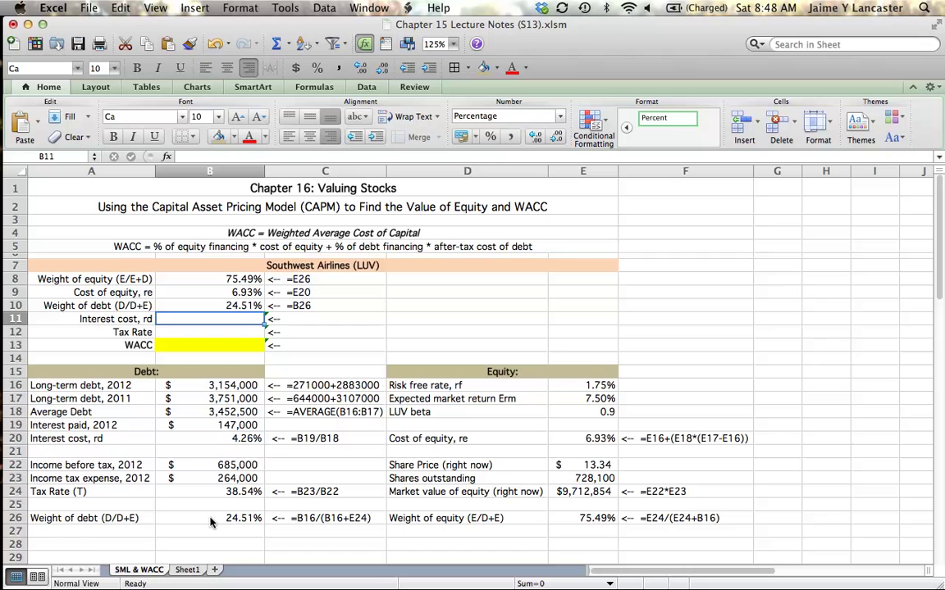
type("=")
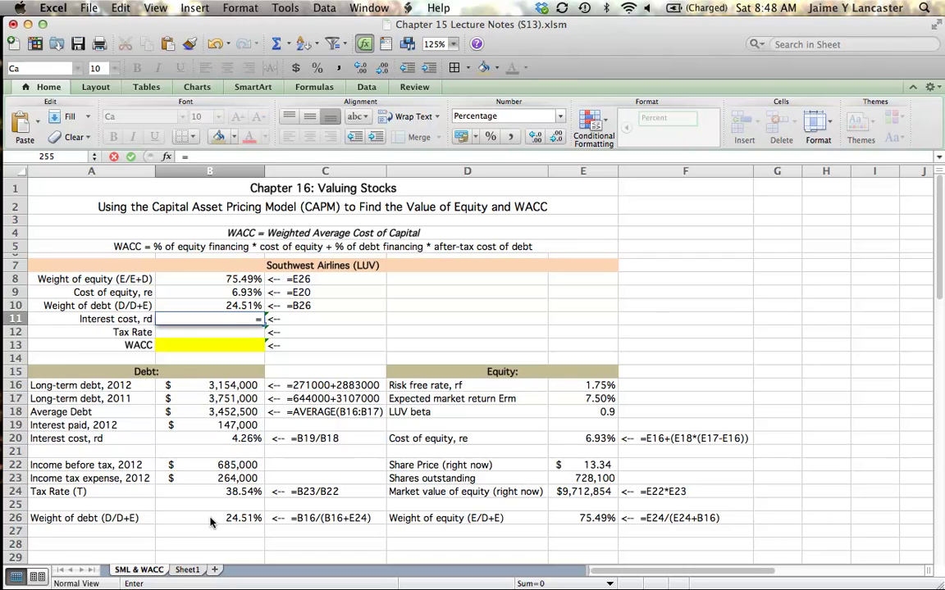
left_click(233, 438)
key("Return")
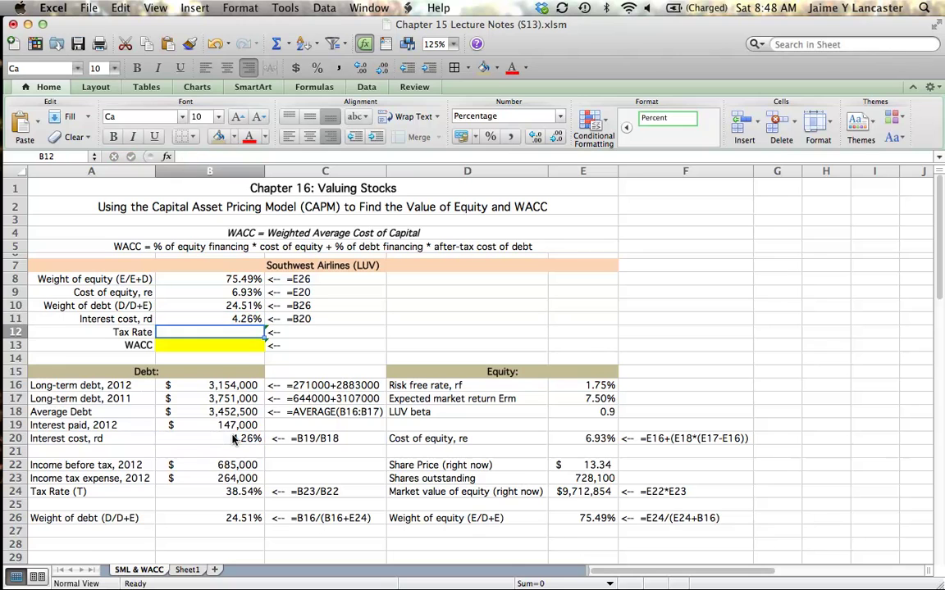
Link the tax rate in B12 to the calculated tax rate in B24
type("=")
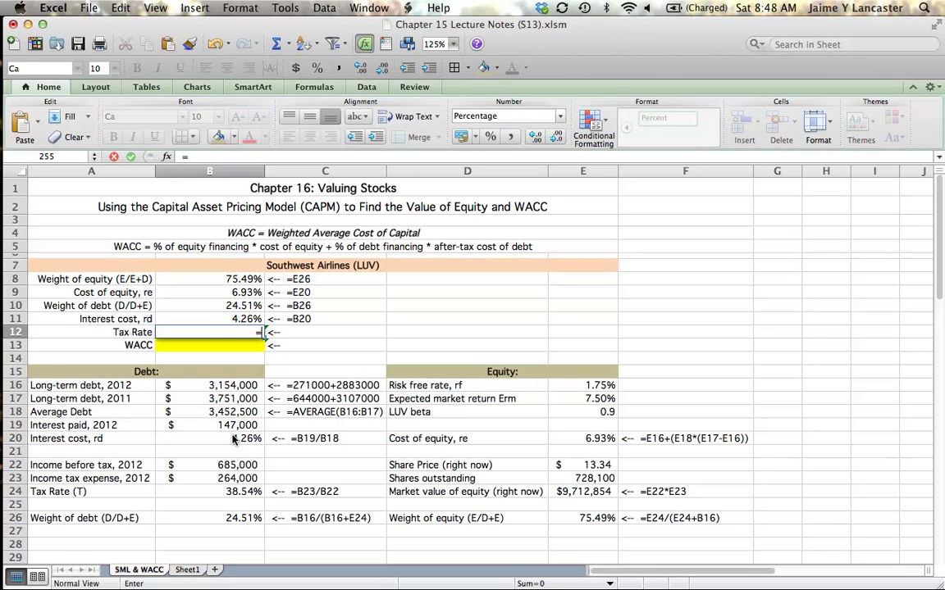
left_click(224, 491)
key("Return")
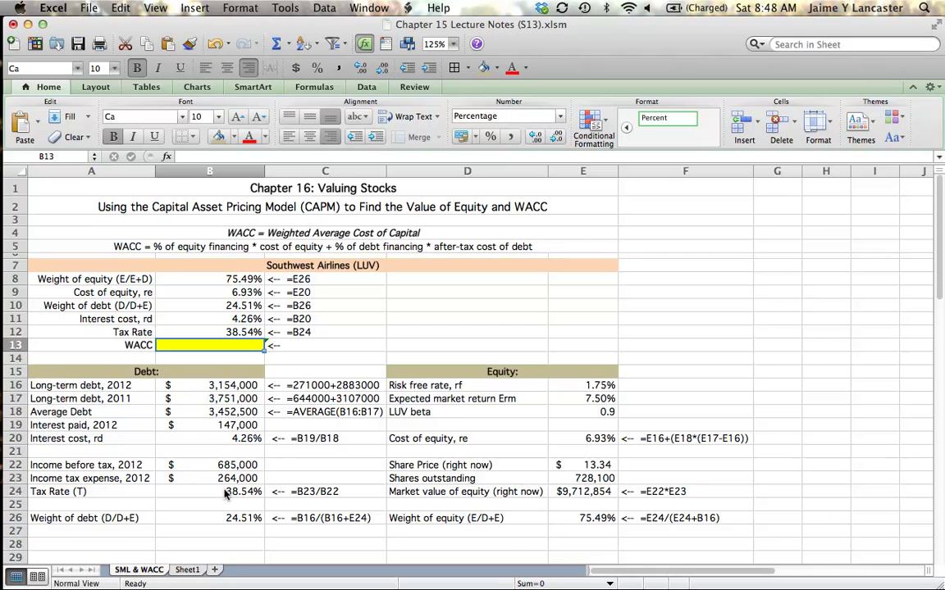
Begin the WACC formula in B13 with weight of equity times cost of equity, =B8*B9
type("=")
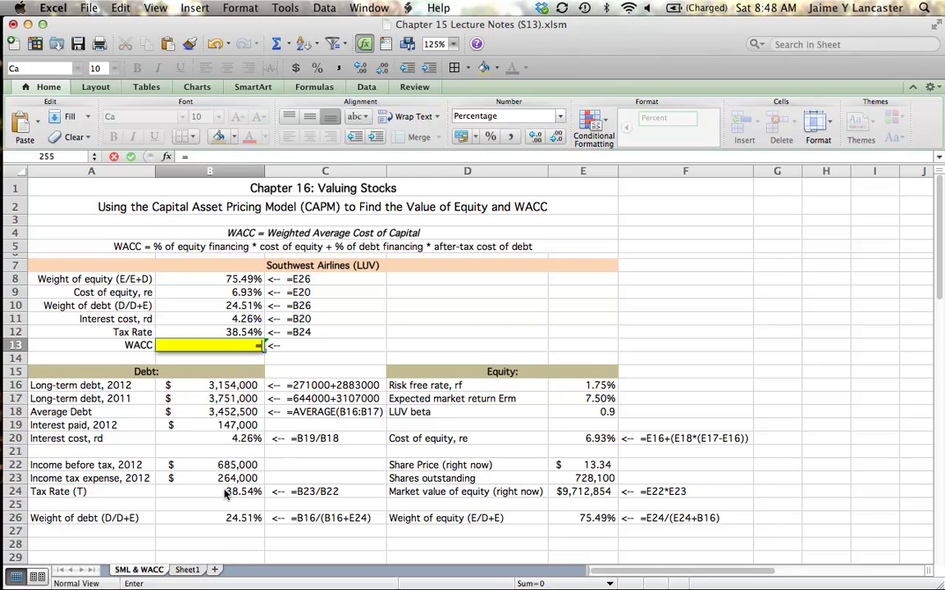
left_click(238, 280)
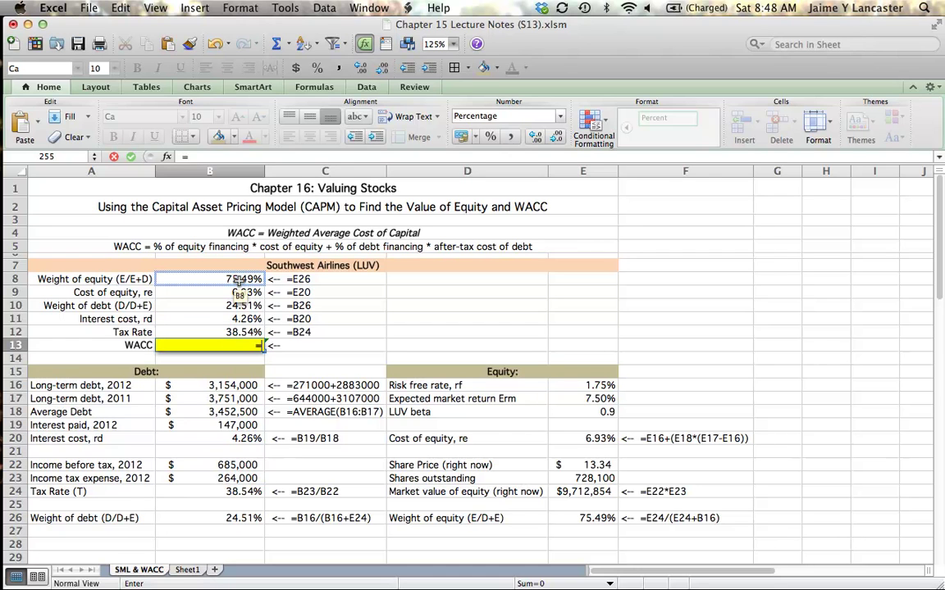
left_click(239, 282)
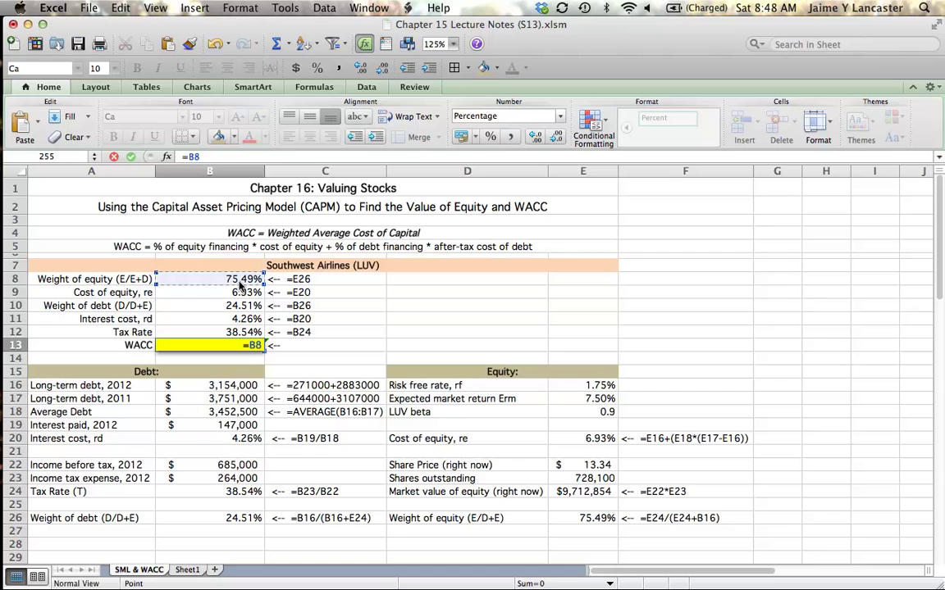
type("*")
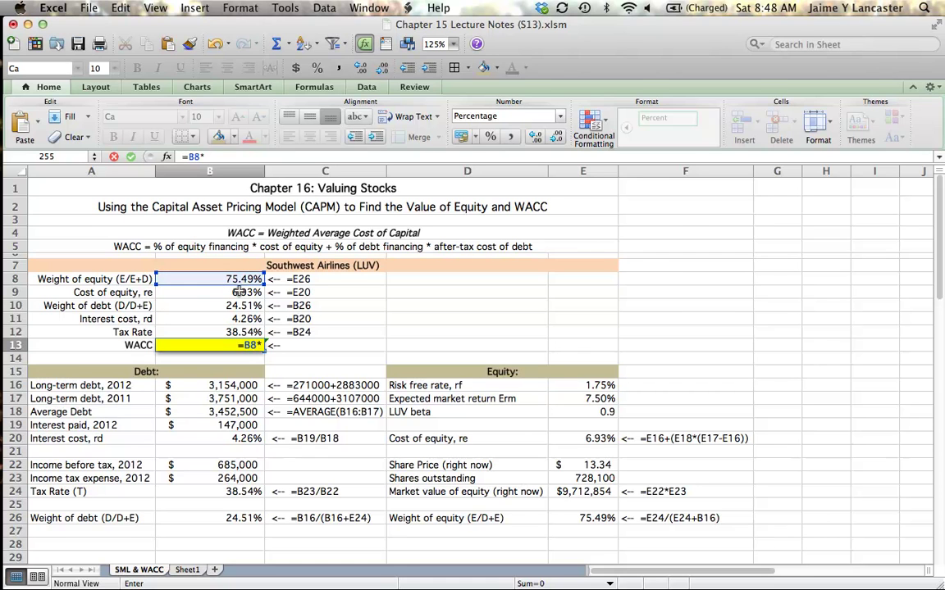
left_click(237, 292)
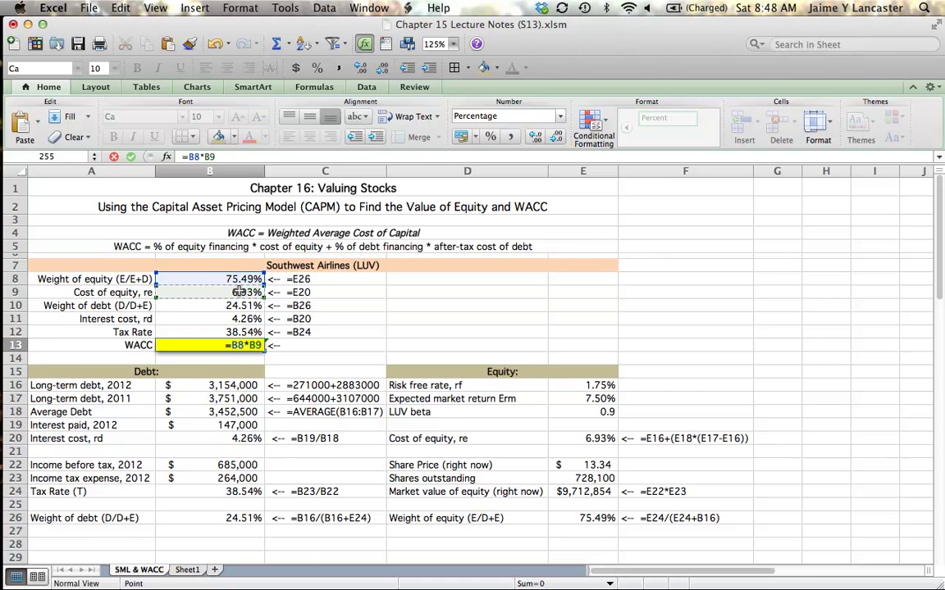
Complete the WACC formula by adding the after-tax cost of debt term, +B10*B11*(1-B12)
type("+")
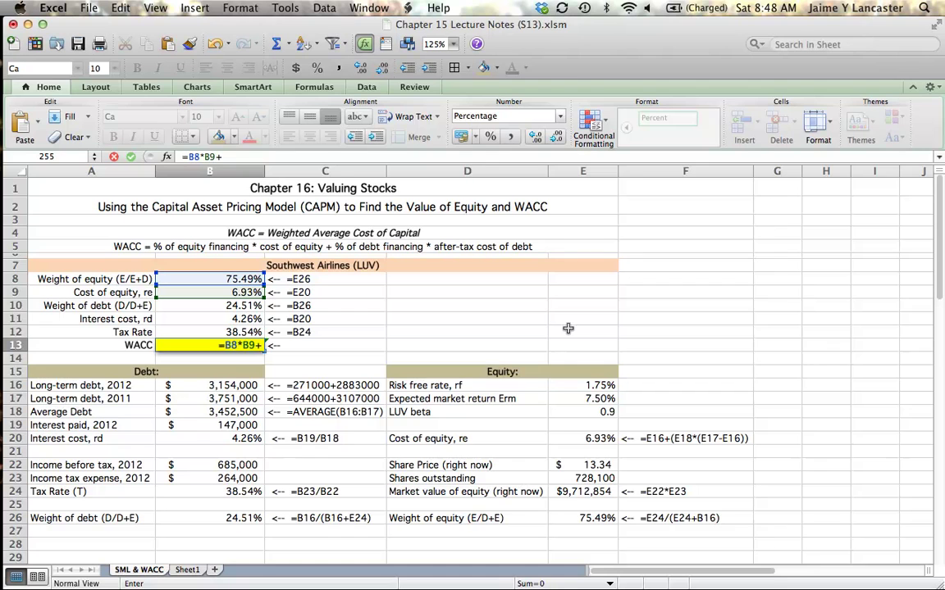
left_click(221, 306)
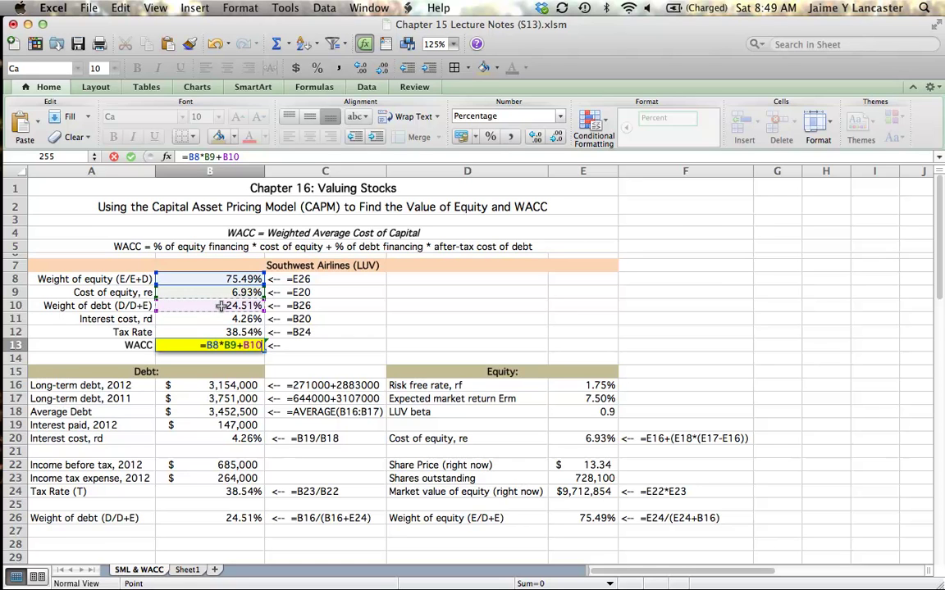
type("*")
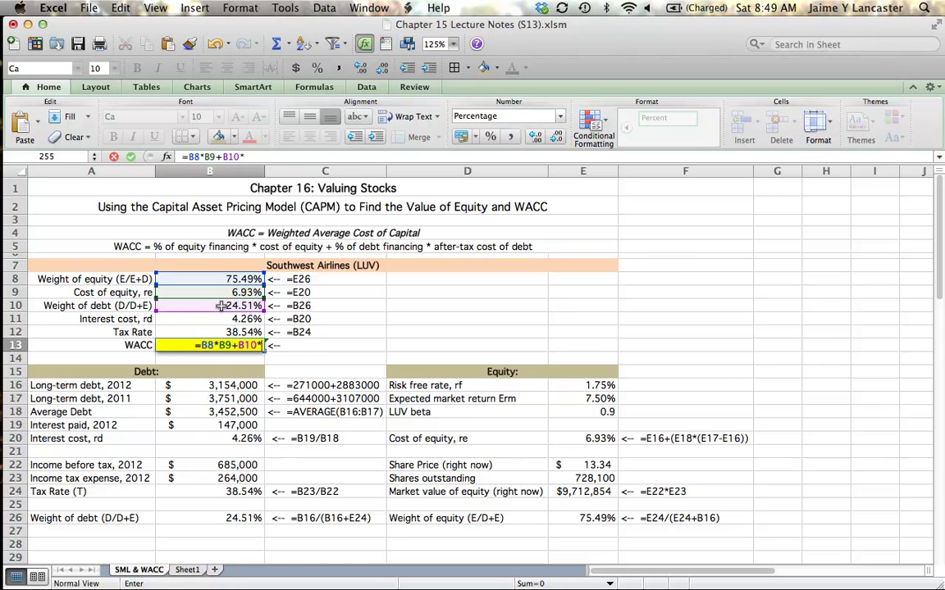
left_click(231, 319)
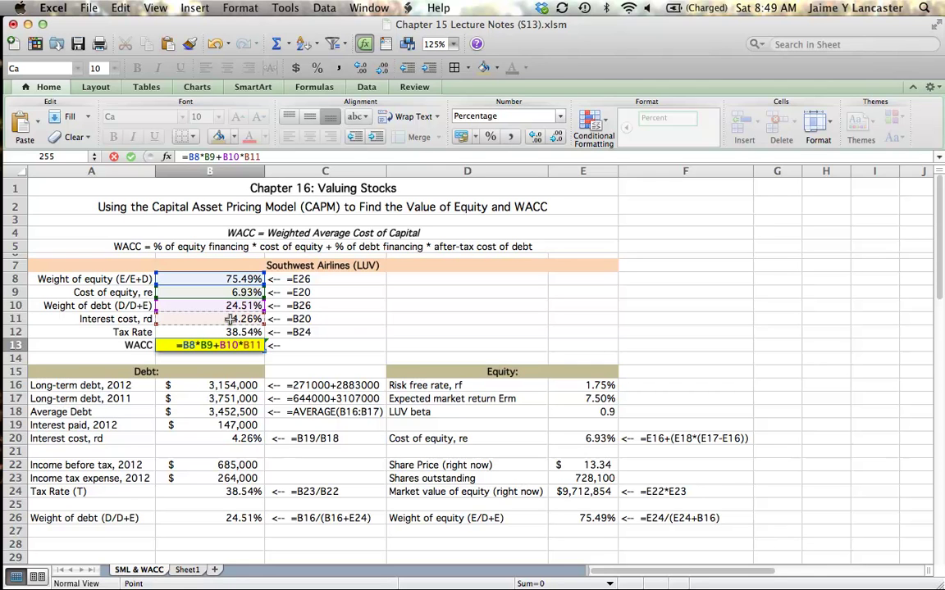
type("*")
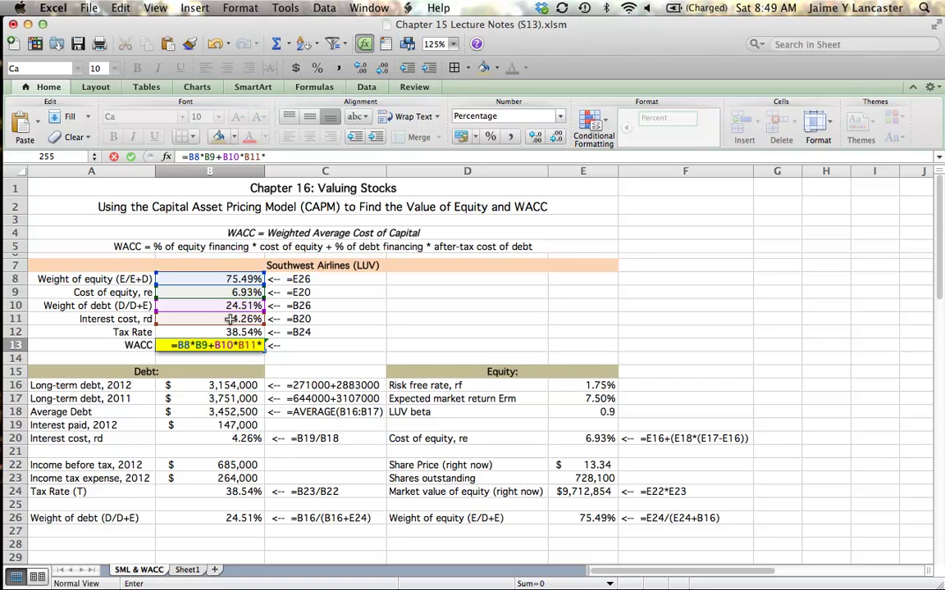
type("(1")
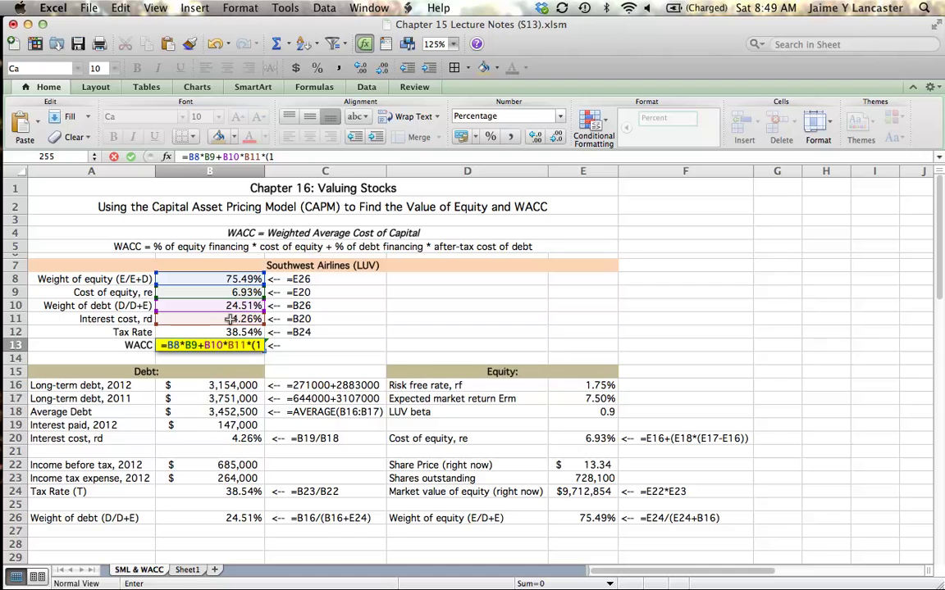
type("-")
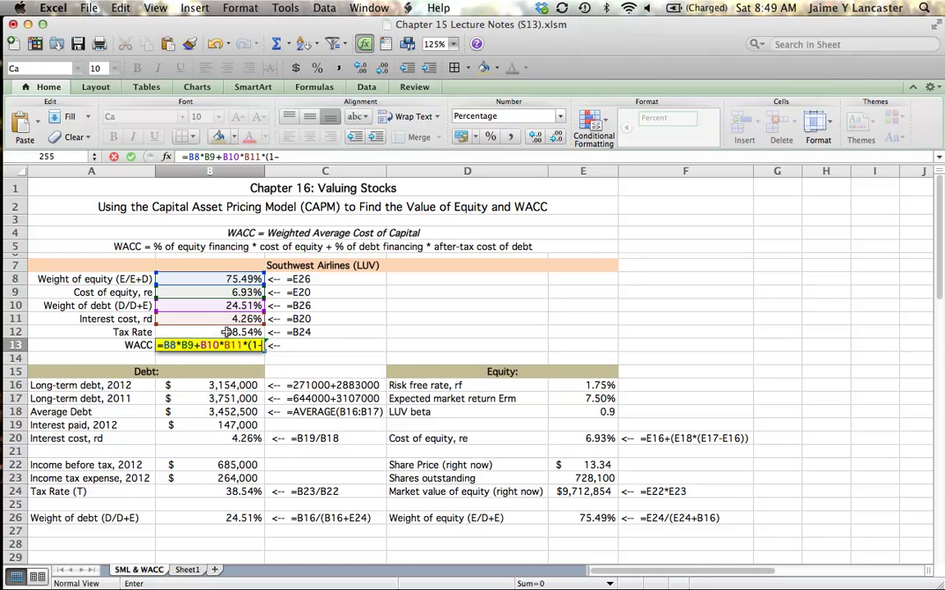
left_click(227, 332)
type(")")
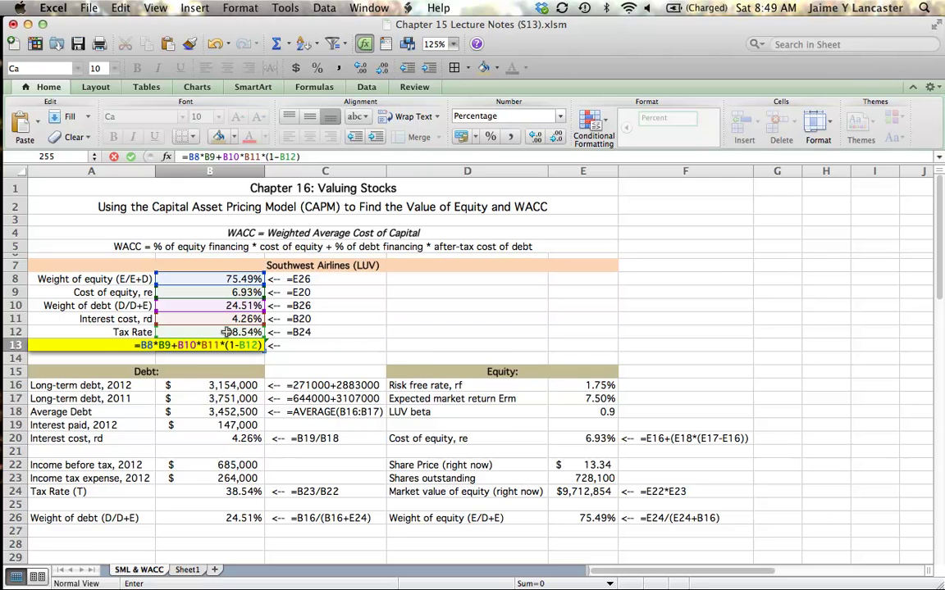
key("Return")
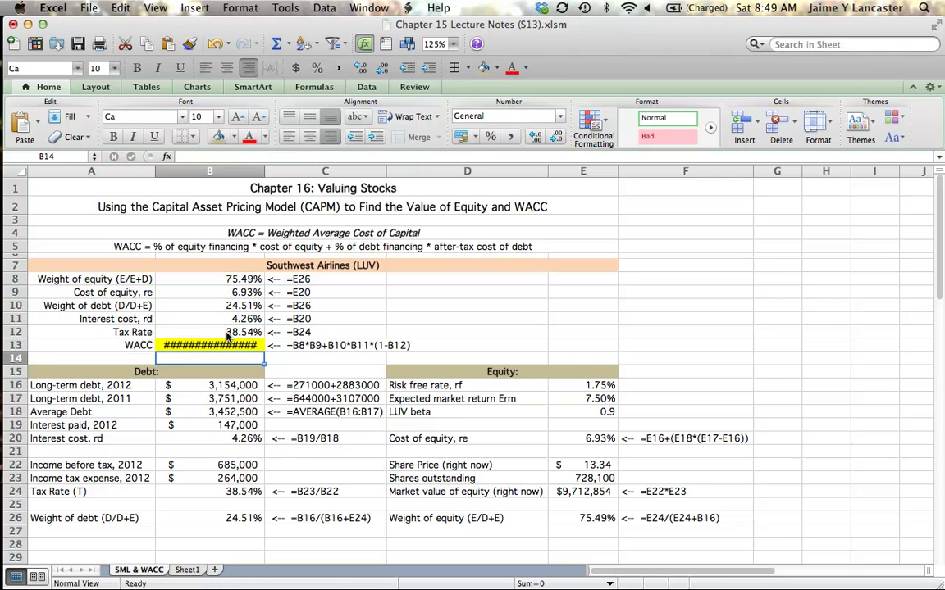
Format the WACC result in B13 as a percentage with two decimal places
left_click(223, 342)
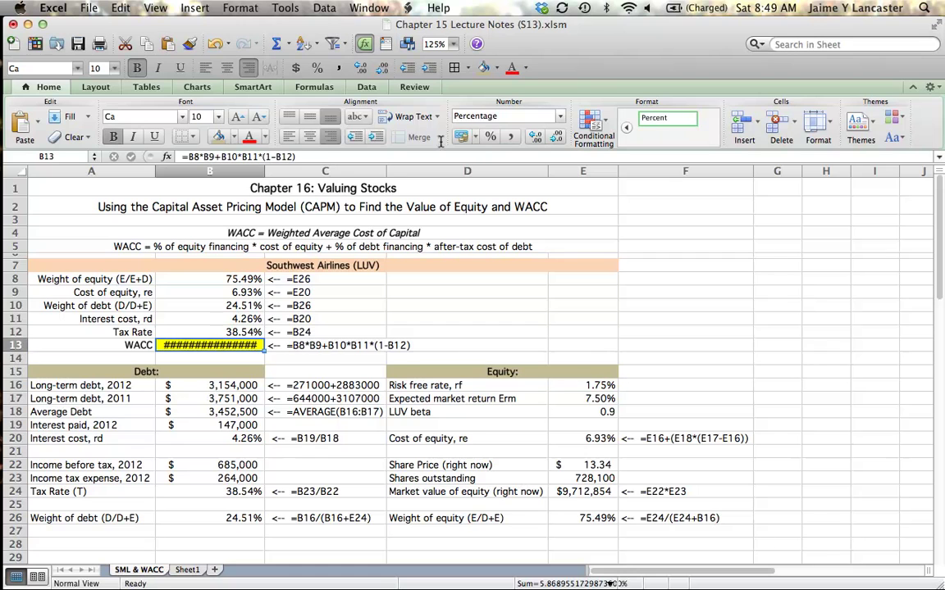
left_click(489, 136)
left_click(533, 137)
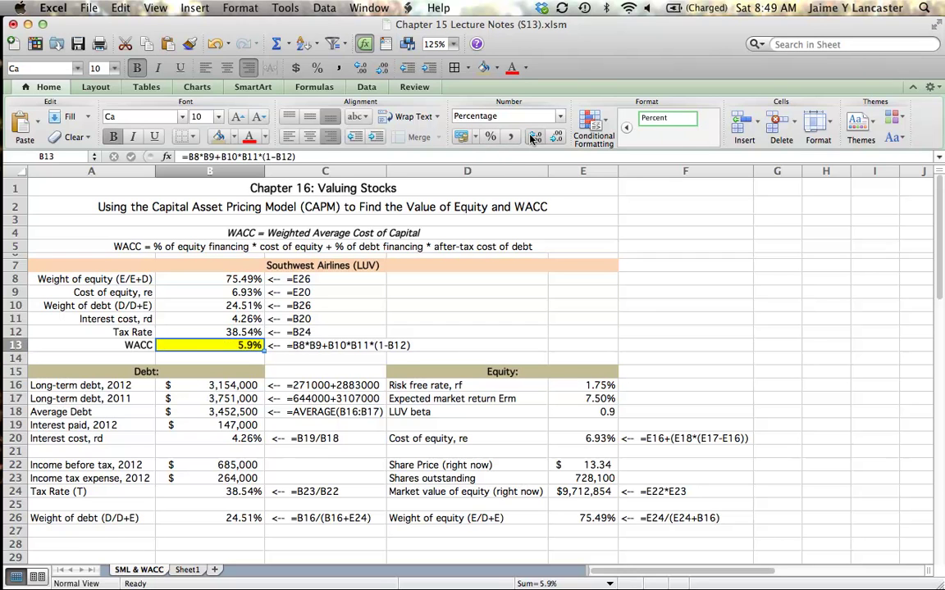
left_click(533, 137)
left_click(476, 294)
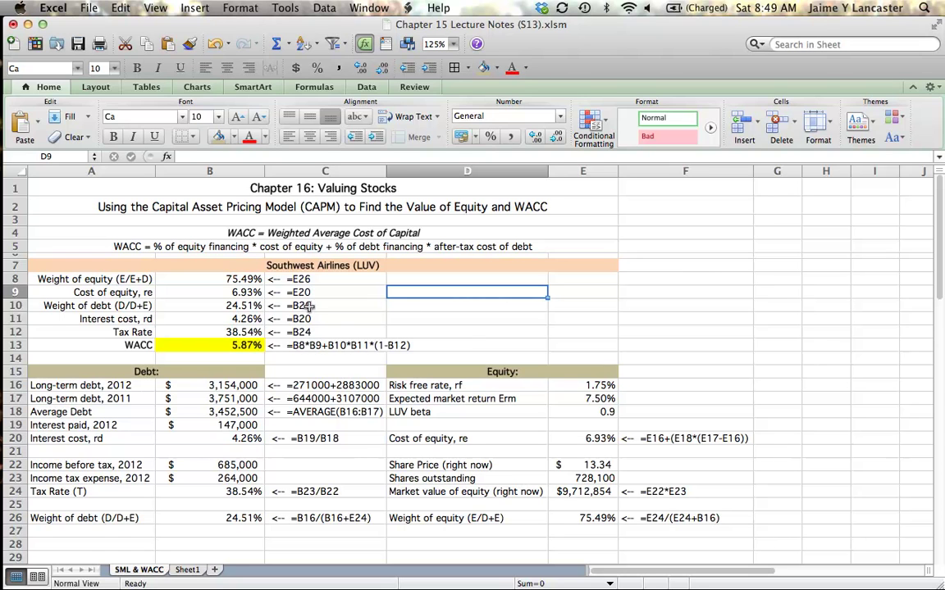
left_click(226, 292)
left_click(247, 318)
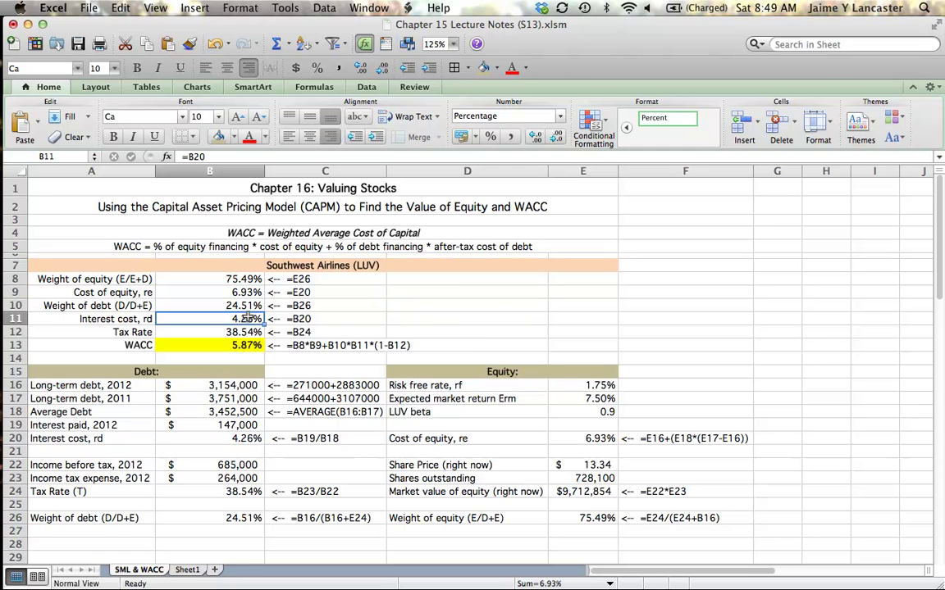
left_click(431, 309)
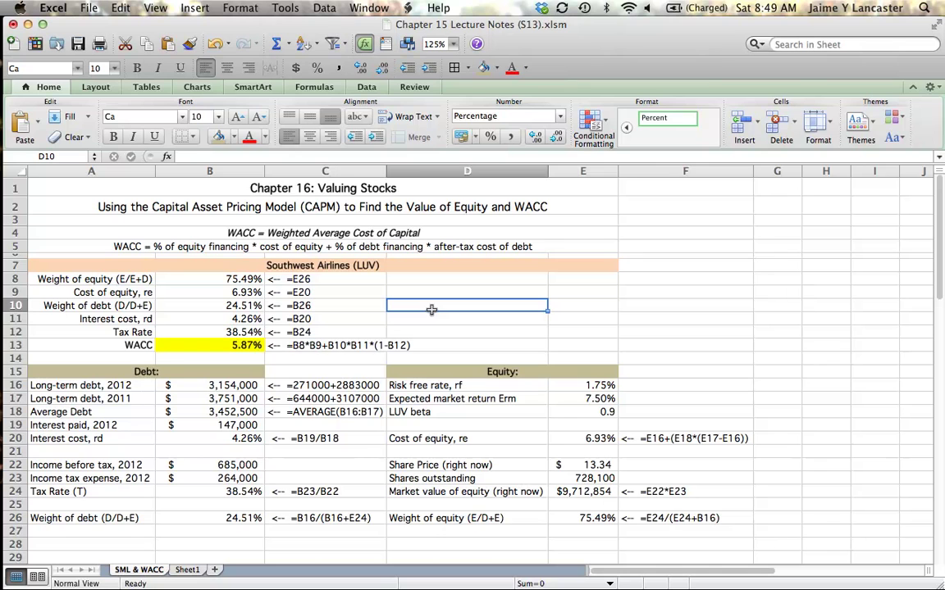